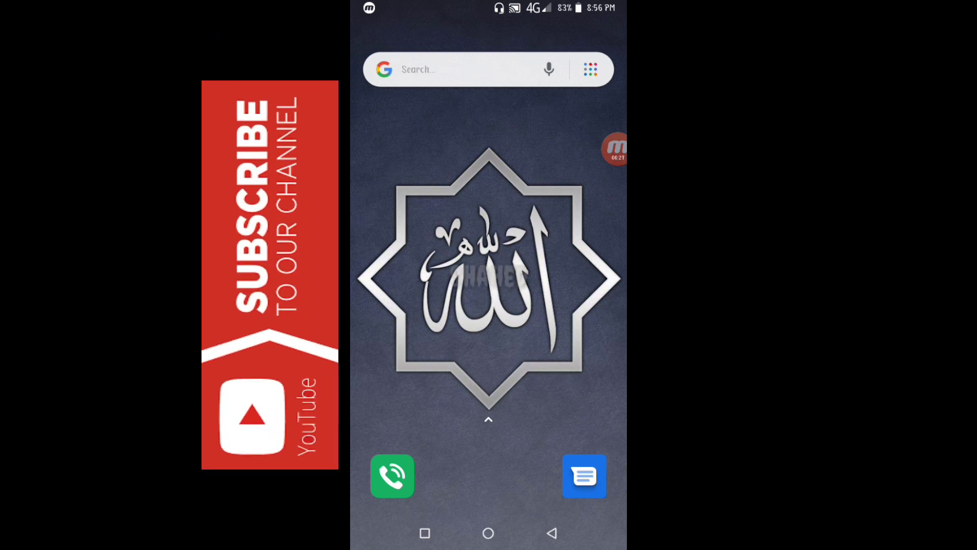
# Step: Open the app drawer from the home screen, then close it again
pyautogui.moveTo(426, 404)
pyautogui.mouseDown()
pyautogui.moveTo(419, 328)
pyautogui.moveTo(375, 197)
pyautogui.mouseUp()
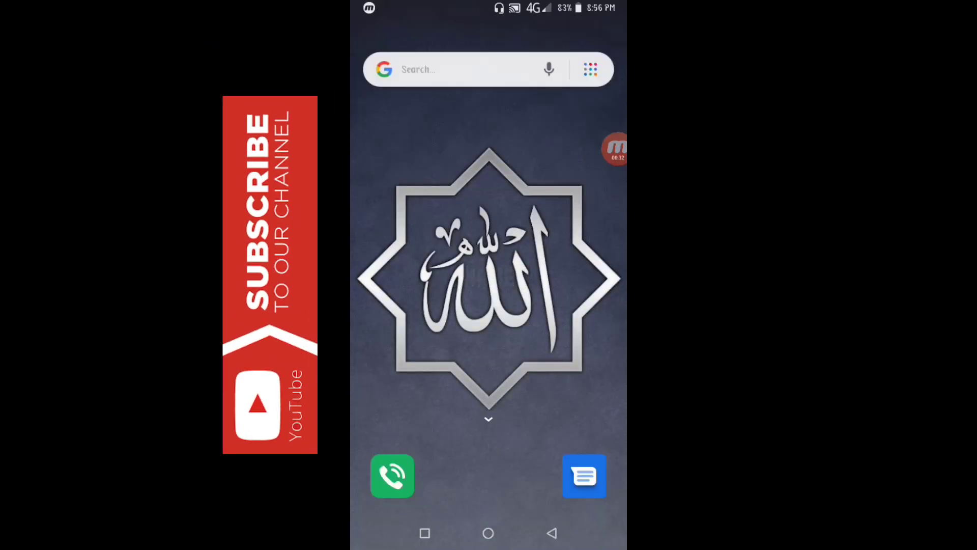
pyautogui.moveTo(443, 459)
pyautogui.mouseDown()
pyautogui.moveTo(442, 229)
pyautogui.moveTo(441, 420)
pyautogui.mouseUp()
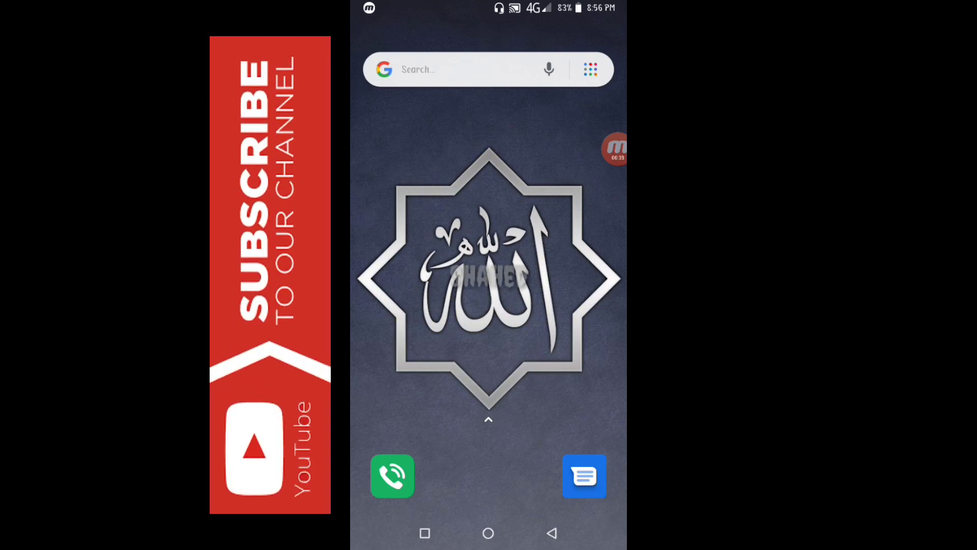
pyautogui.moveTo(411, 395); pyautogui.dragTo(392, 229)
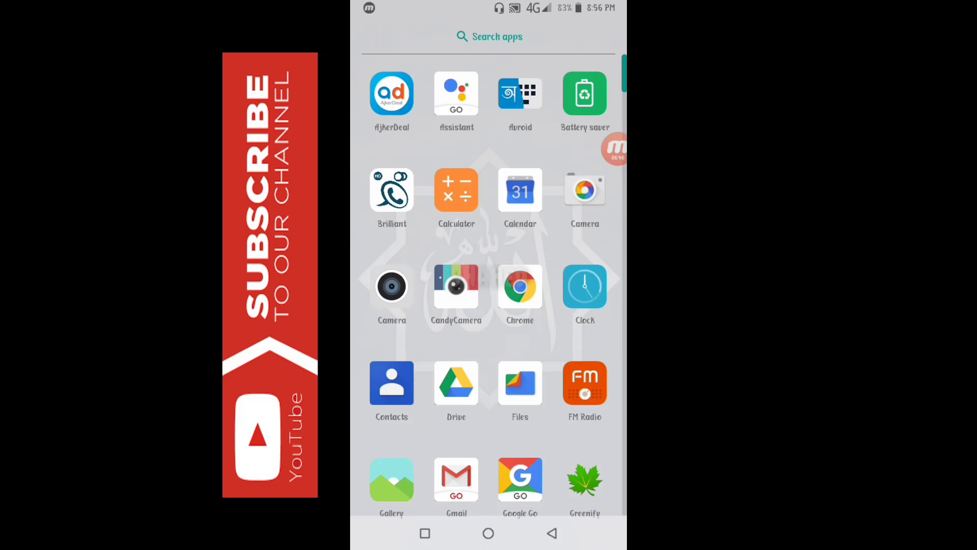
pyautogui.scroll(-3, 488, 306)
pyautogui.scroll(-10, 488, 306)
pyautogui.scroll(3, 418, 272)
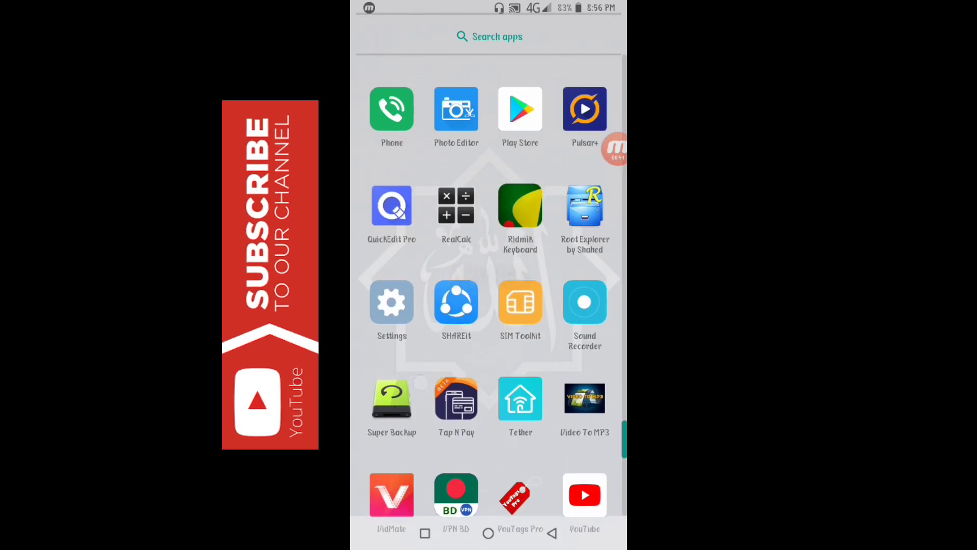
# Step: Launch Pulsar+ from the app drawer's P row to show its album grid
pyautogui.moveTo(418, 272); pyautogui.dragTo(414, 264)
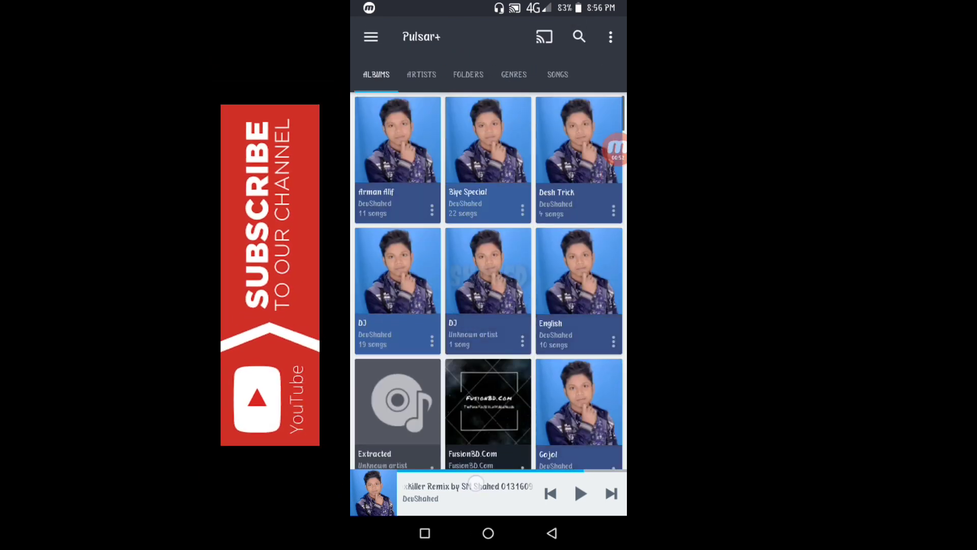
# Step: Toggle the current song's playback from Now Playing, return to albums, and open the navigation menu
pyautogui.click(465, 493)
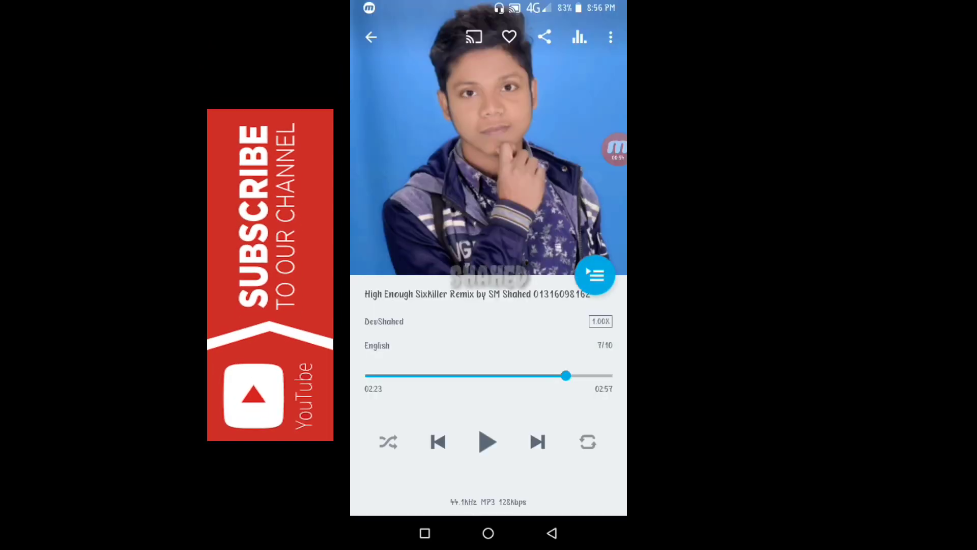
pyautogui.click(487, 441)
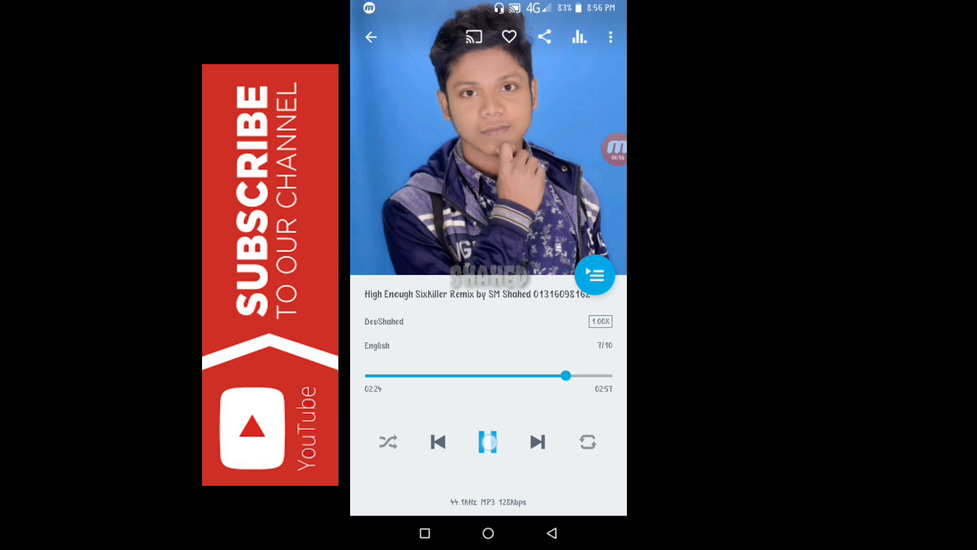
pyautogui.click(565, 542)
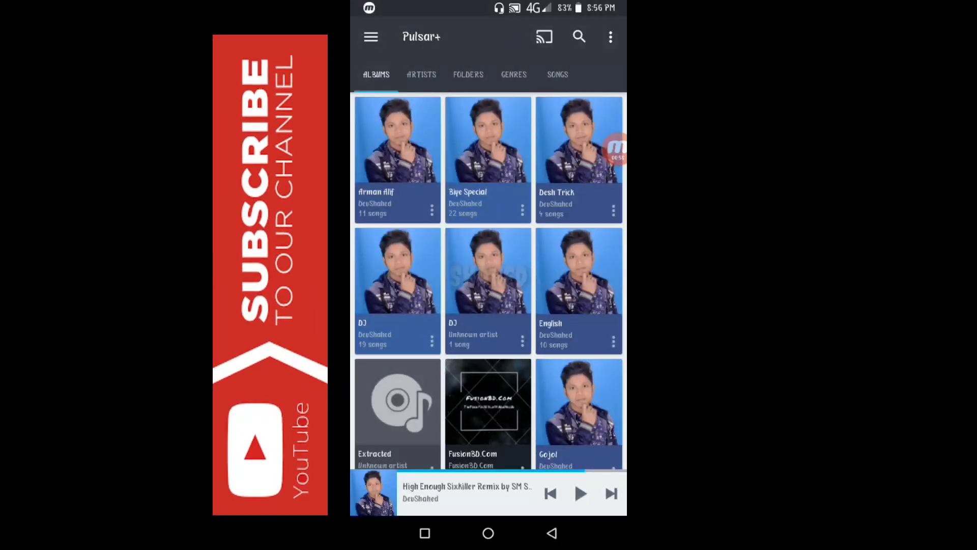
pyautogui.click(372, 36)
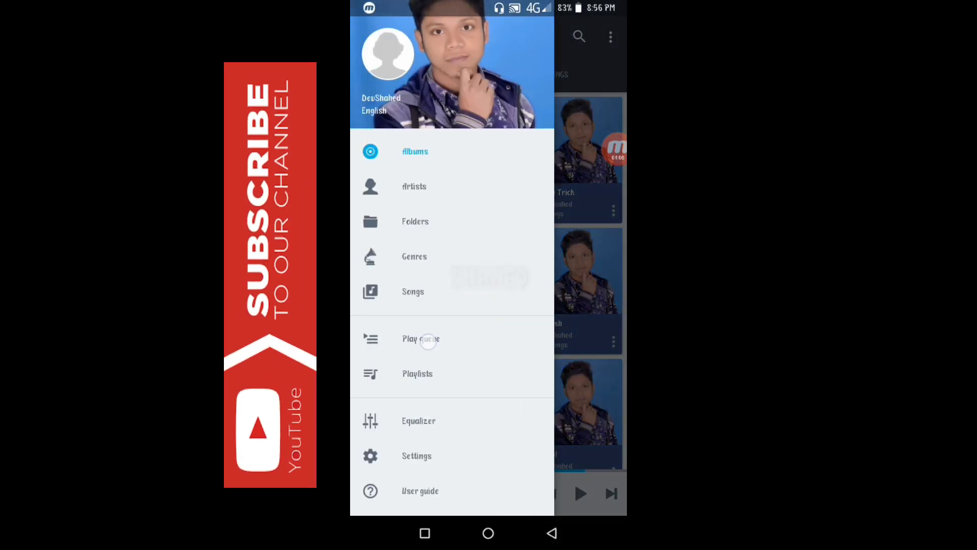
pyautogui.scroll(-1, 428, 341)
# Step: Retune the 230 Hz, 910 Hz and 3.6 kHz equalizer bands, then switch the equalizer off
pyautogui.click(397, 387)
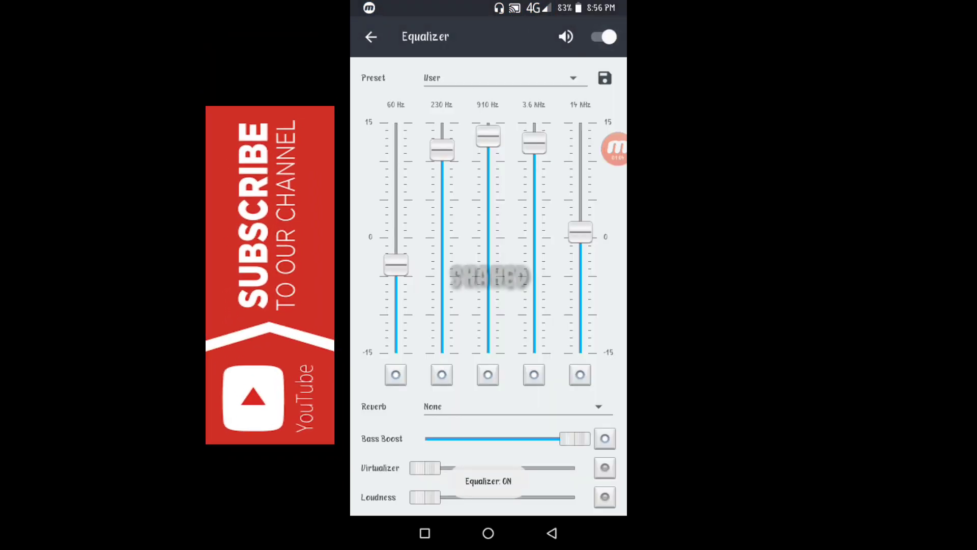
pyautogui.moveTo(444, 229); pyautogui.dragTo(442, 239)
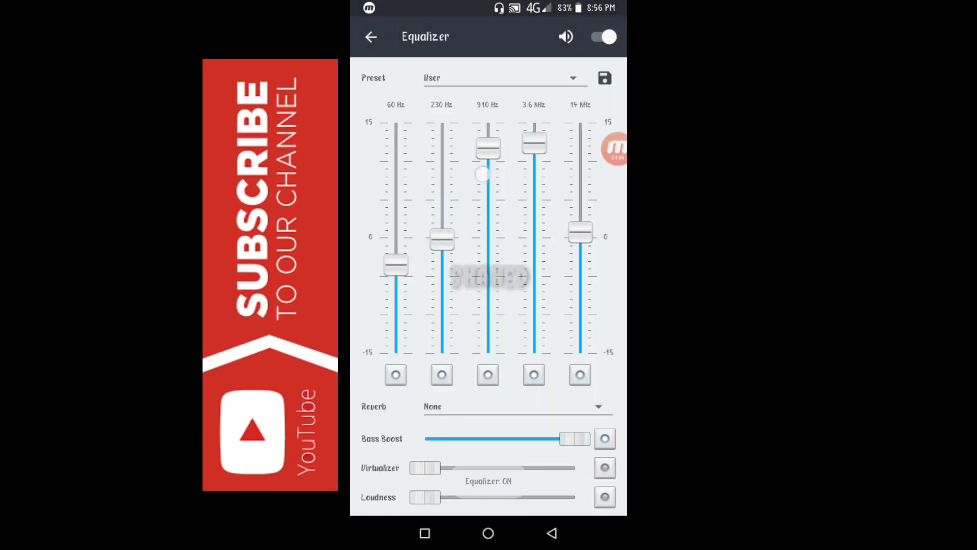
pyautogui.moveTo(487, 137); pyautogui.dragTo(488, 223)
pyautogui.moveTo(535, 142); pyautogui.dragTo(535, 183)
pyautogui.moveTo(442, 239)
pyautogui.mouseDown()
pyautogui.moveTo(442, 216)
pyautogui.moveTo(488, 211)
pyautogui.mouseUp()
pyautogui.click(605, 36)
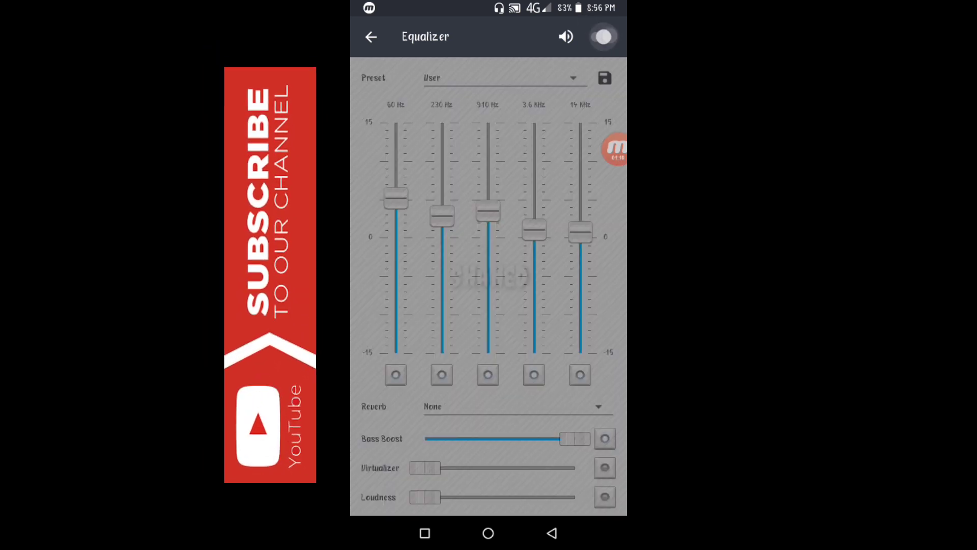
pyautogui.click(372, 37)
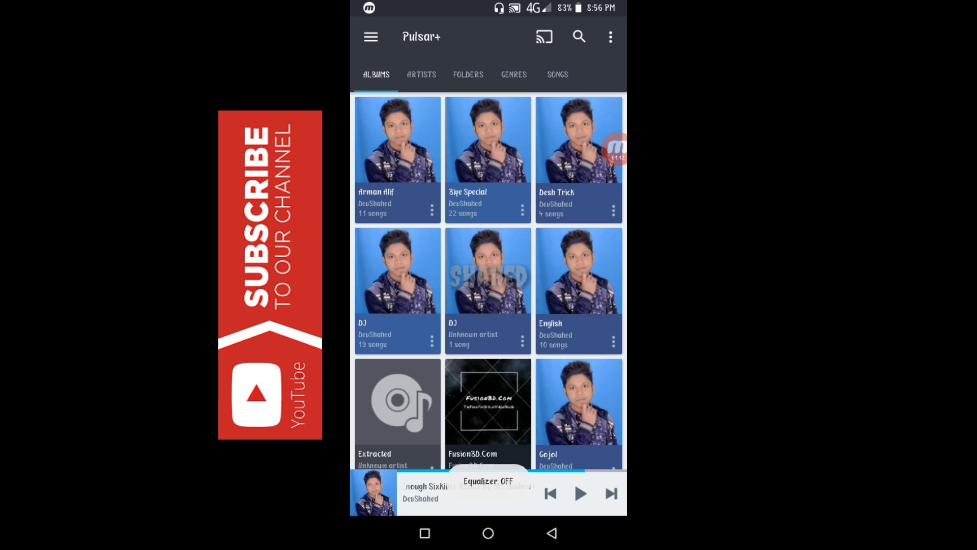
# Step: Bring up the colour theme list from Pulsar+ Settings
pyautogui.click(372, 36)
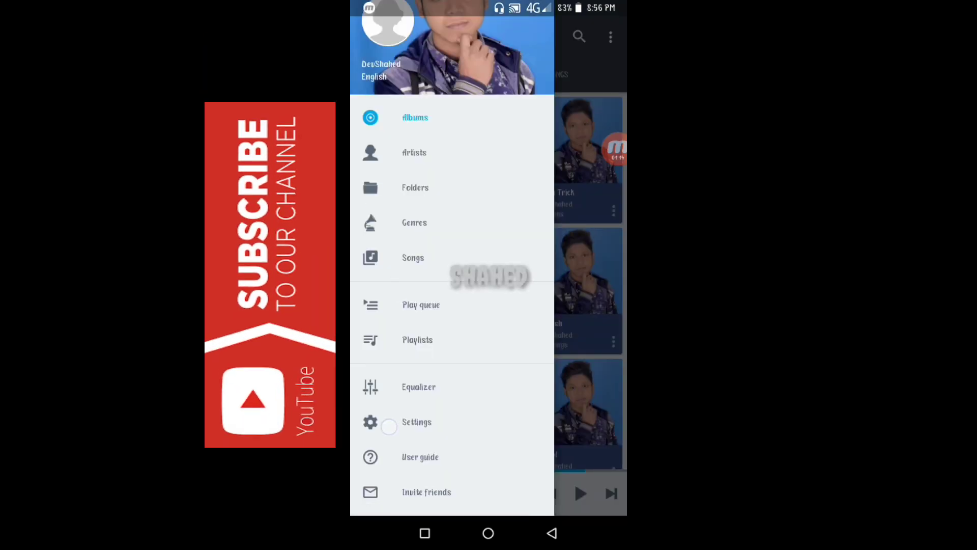
pyautogui.click(389, 427)
pyautogui.scroll(-5, 364, 157)
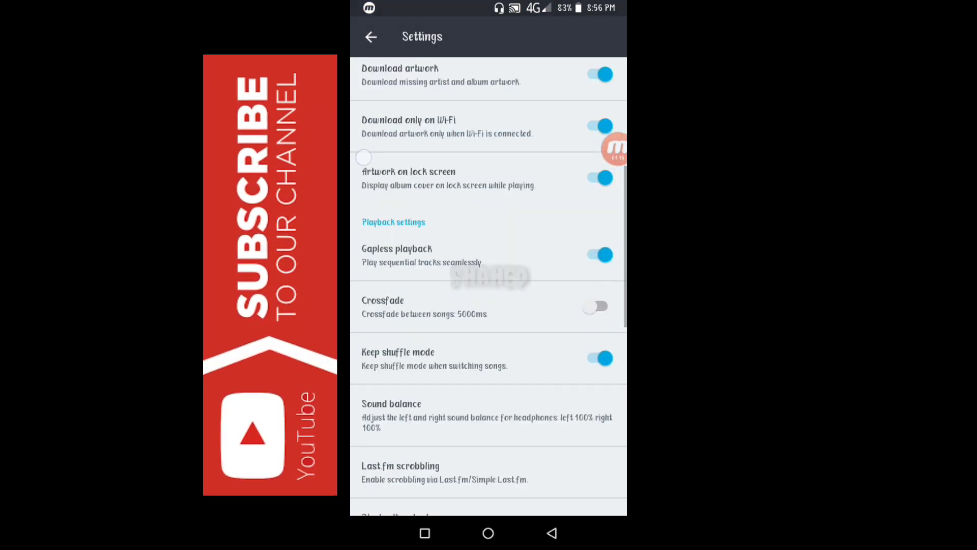
pyautogui.scroll(-10, 363, 157)
pyautogui.scroll(1, 372, 334)
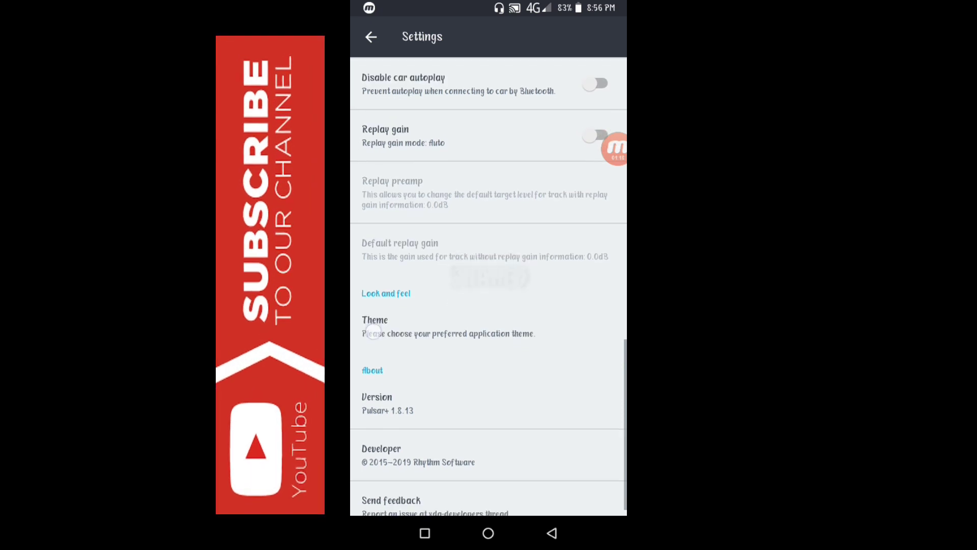
pyautogui.click(374, 331)
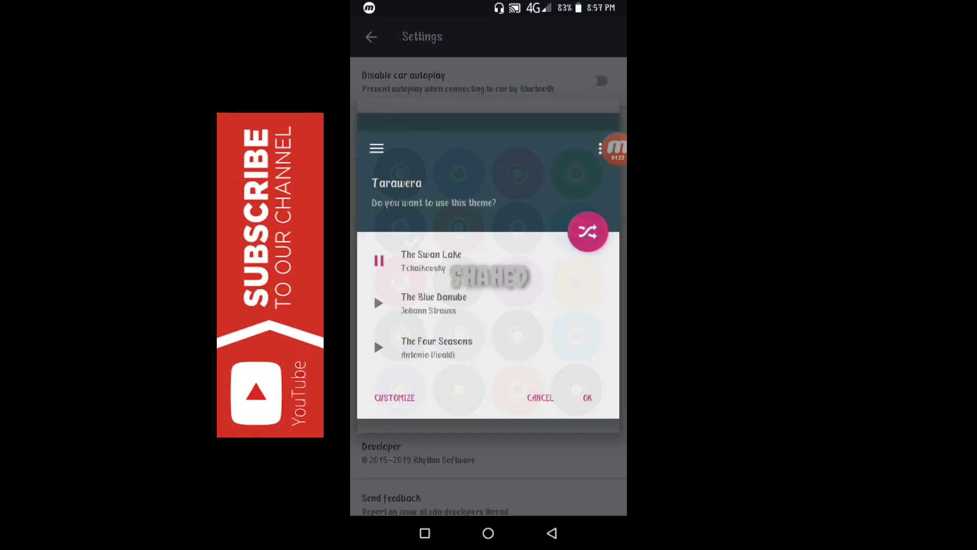
# Step: Dismiss the Tarawera preview and try the Cool Grey, navy and Orange themes
pyautogui.click(541, 399)
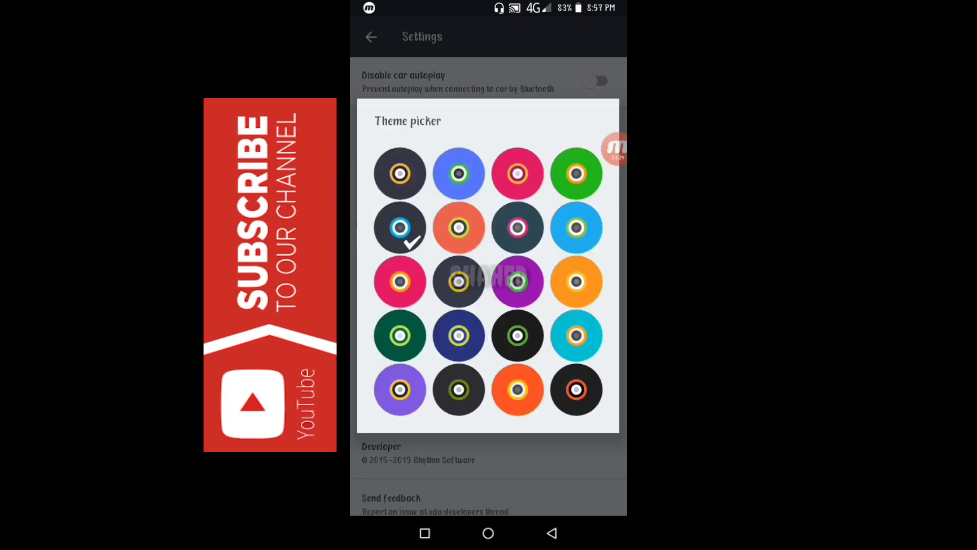
pyautogui.click(459, 281)
pyautogui.click(529, 401)
pyautogui.click(450, 344)
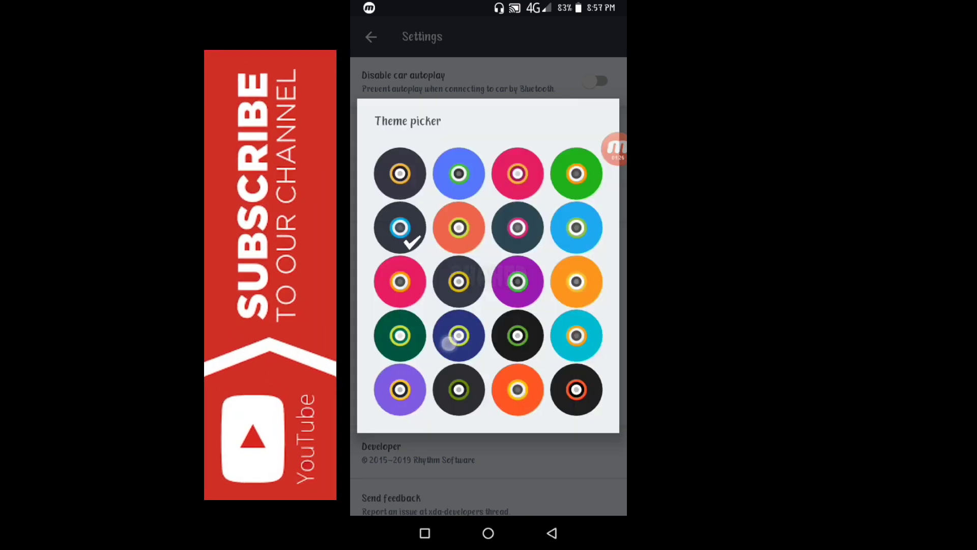
pyautogui.click(541, 399)
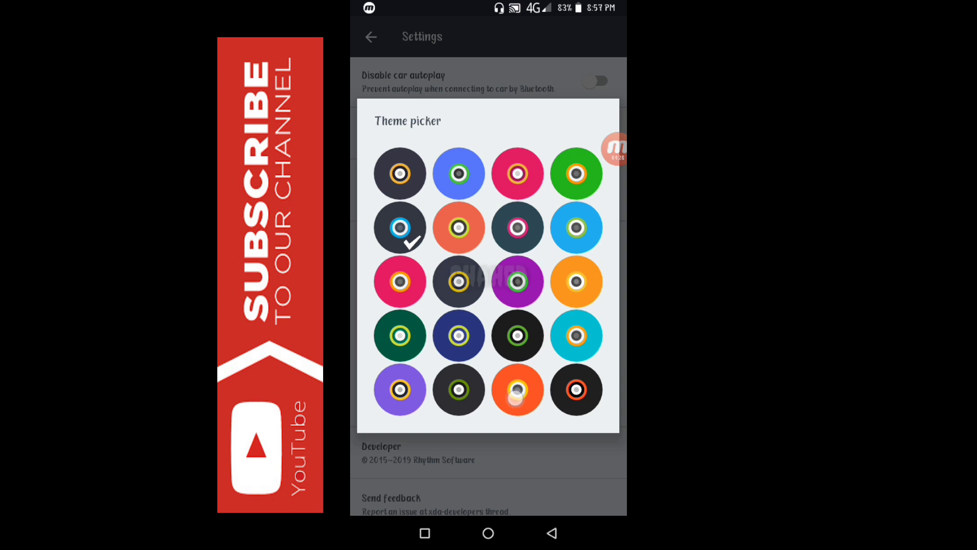
pyautogui.click(577, 281)
pyautogui.click(537, 403)
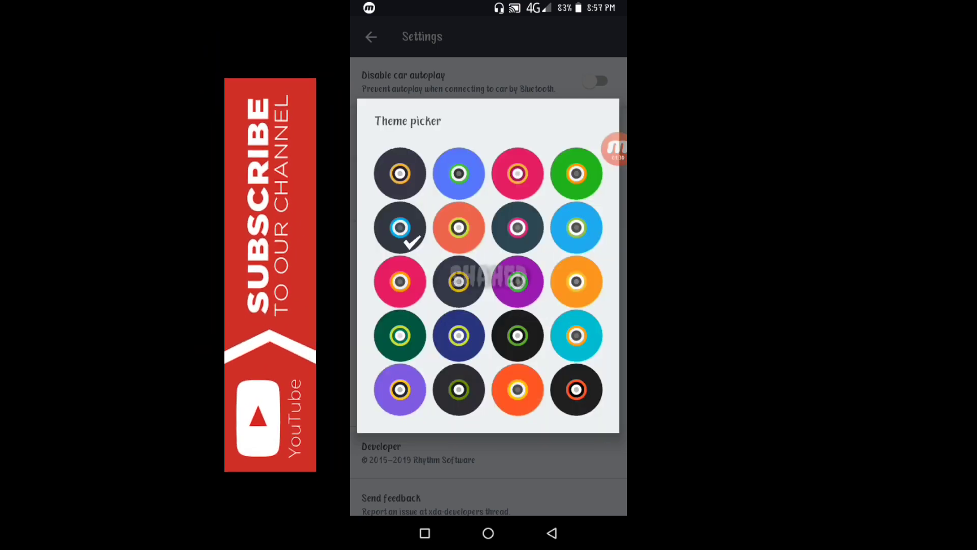
# Step: Preview and dismiss the Tuna, Medium Purple and Forest Green themes
pyautogui.click(413, 184)
pyautogui.click(543, 400)
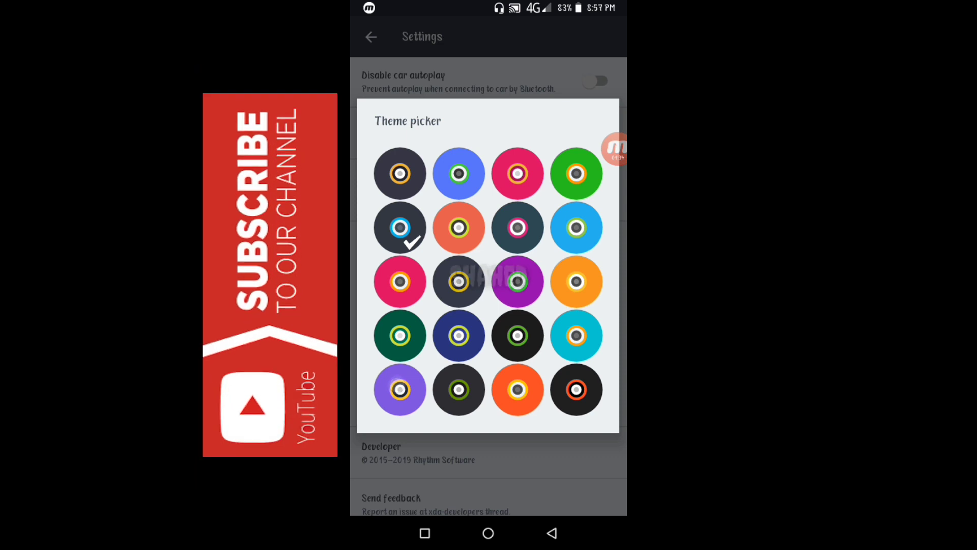
pyautogui.click(399, 390)
pyautogui.click(538, 391)
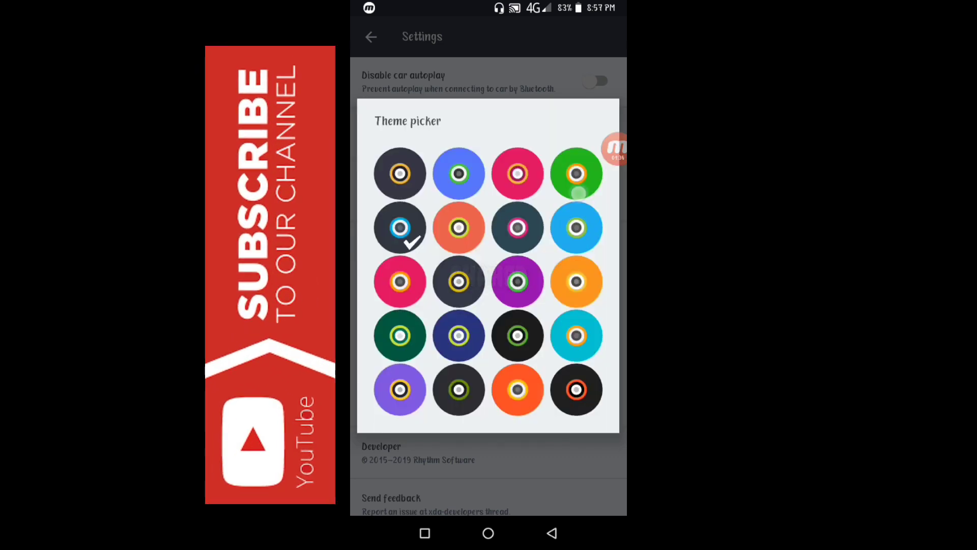
pyautogui.click(576, 173)
pyautogui.click(540, 398)
# Step: Apply the dark Cod Gray theme and return to the album library
pyautogui.click(517, 335)
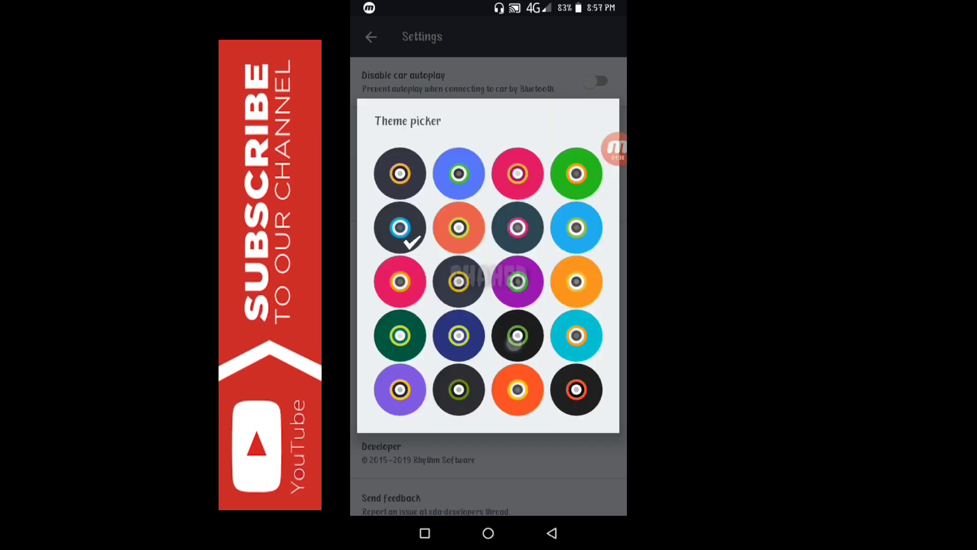
pyautogui.click(540, 397)
pyautogui.click(519, 333)
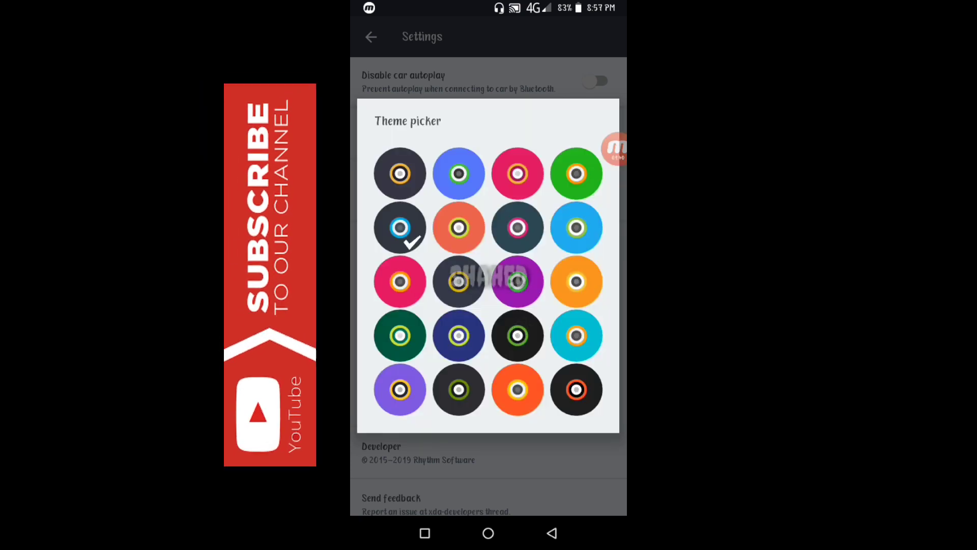
pyautogui.click(584, 397)
pyautogui.click(553, 533)
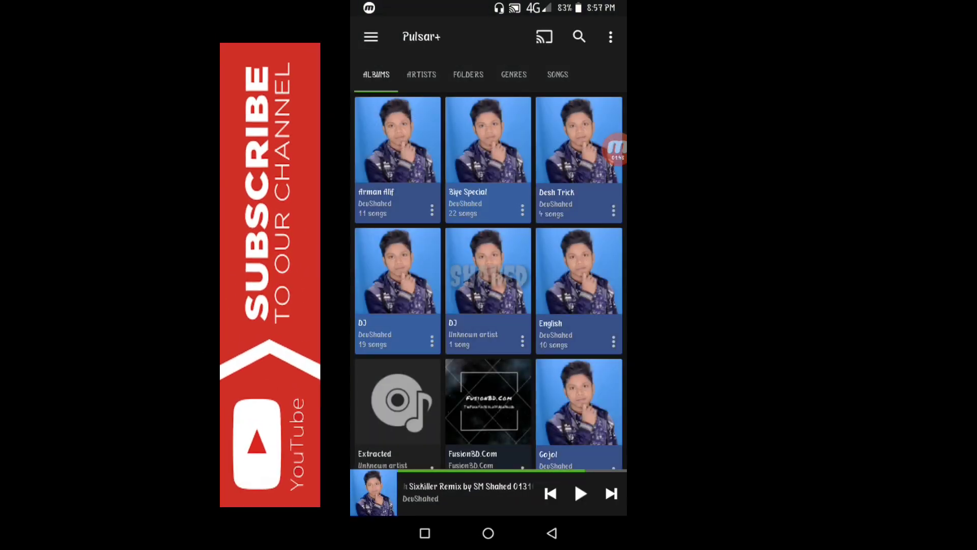
# Step: In Now Playing, jump back to 1:45, play then pause the track
pyautogui.click(430, 498)
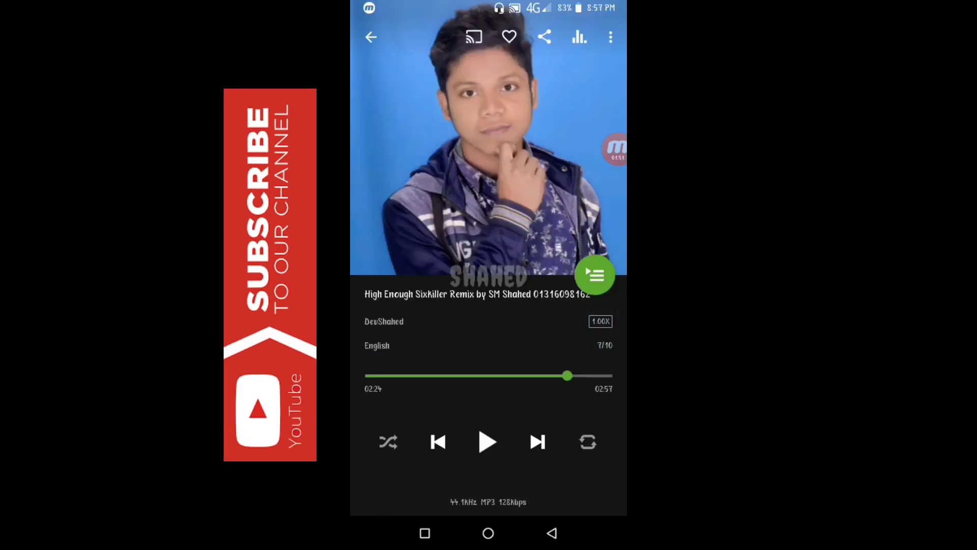
pyautogui.click(513, 376)
pyautogui.click(487, 442)
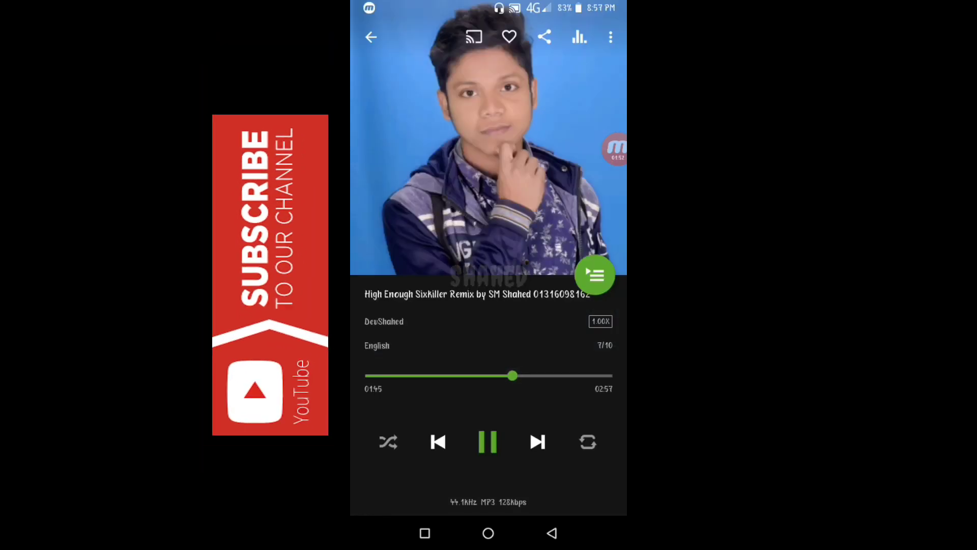
pyautogui.click(488, 441)
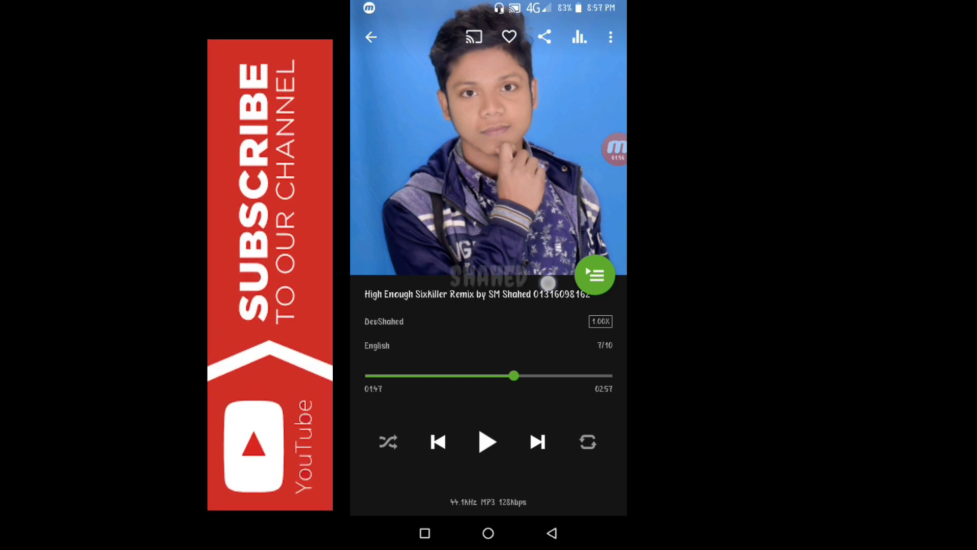
pyautogui.click(566, 545)
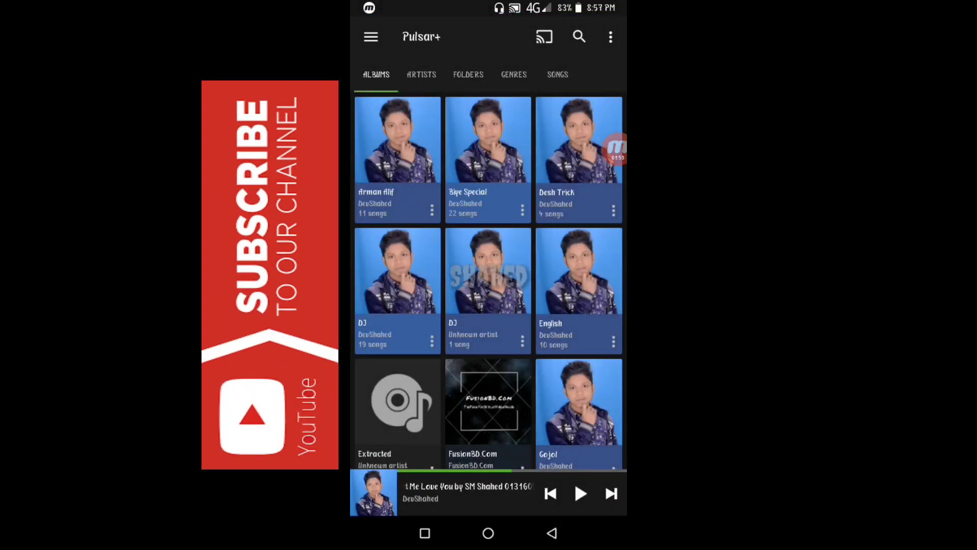
# Step: Leave Pulsar+, browse the installed apps in the app drawer, then close it
pyautogui.click(488, 533)
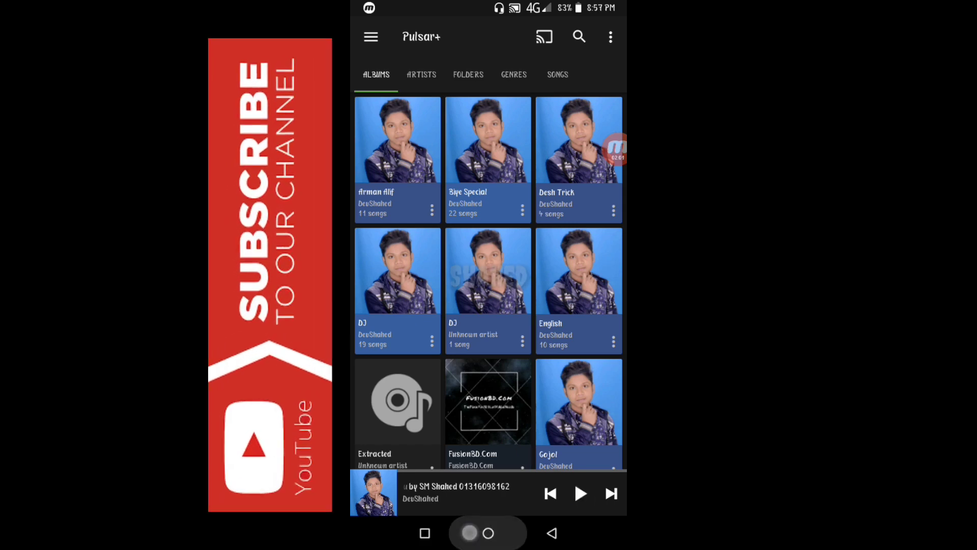
pyautogui.moveTo(554, 447); pyautogui.dragTo(554, 229)
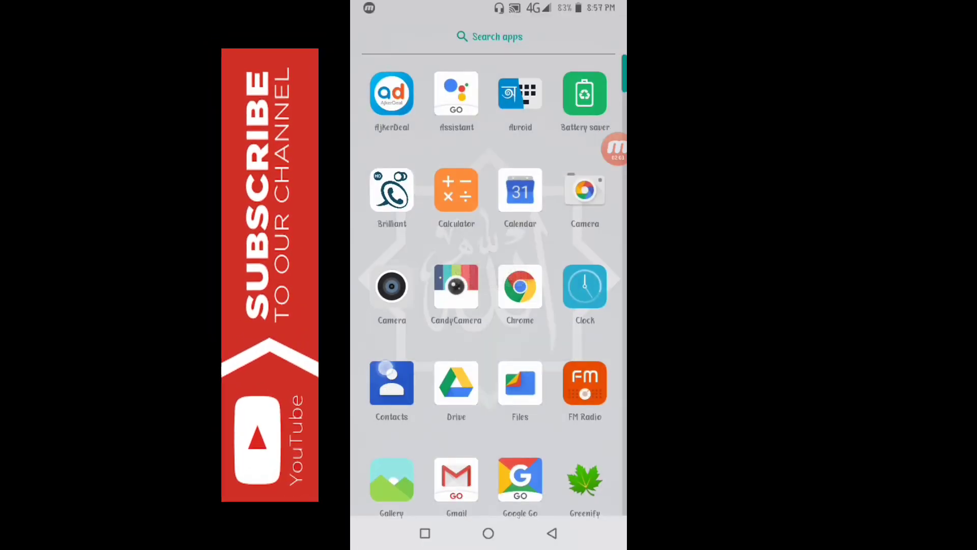
pyautogui.scroll(-10, 374, 295)
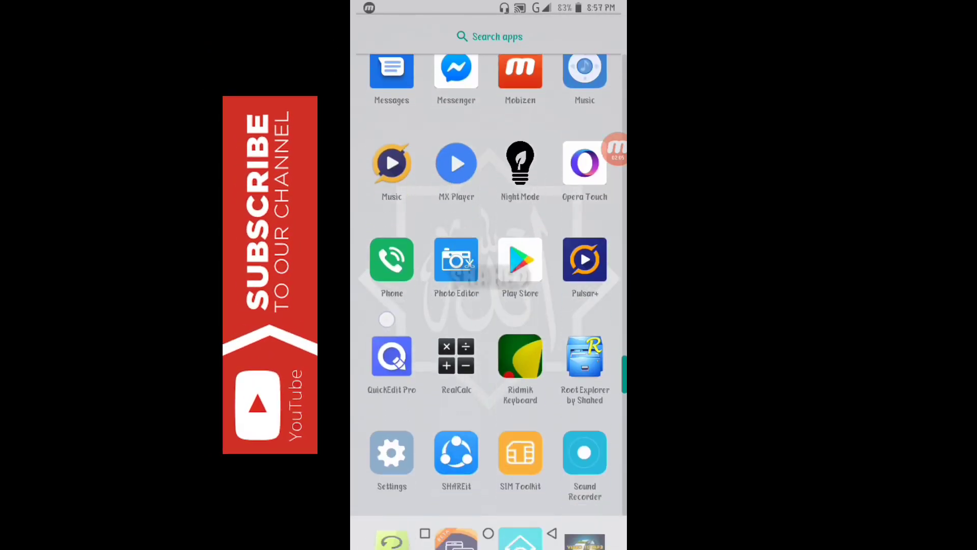
pyautogui.scroll(10, 489, 306)
pyautogui.scroll(5, 489, 305)
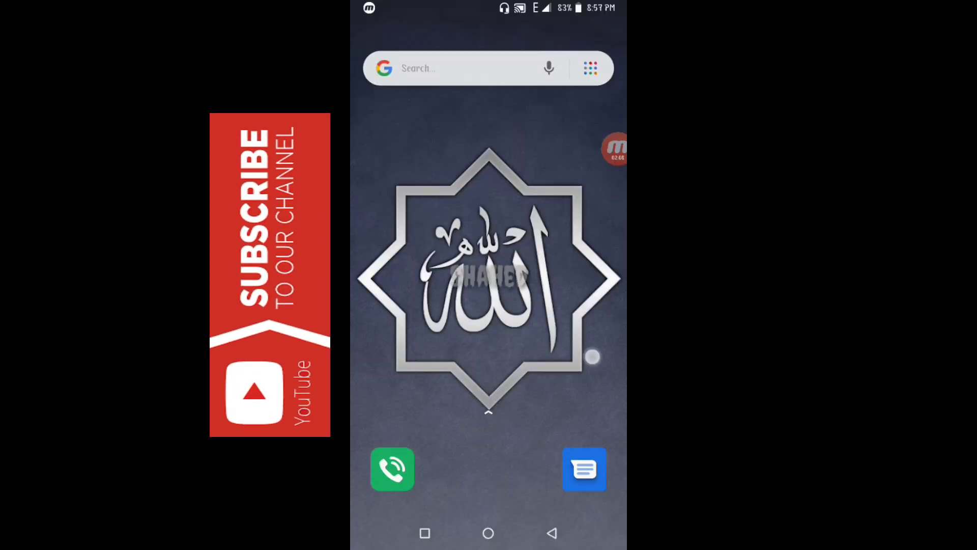
pyautogui.moveTo(591, 353); pyautogui.dragTo(591, 192)
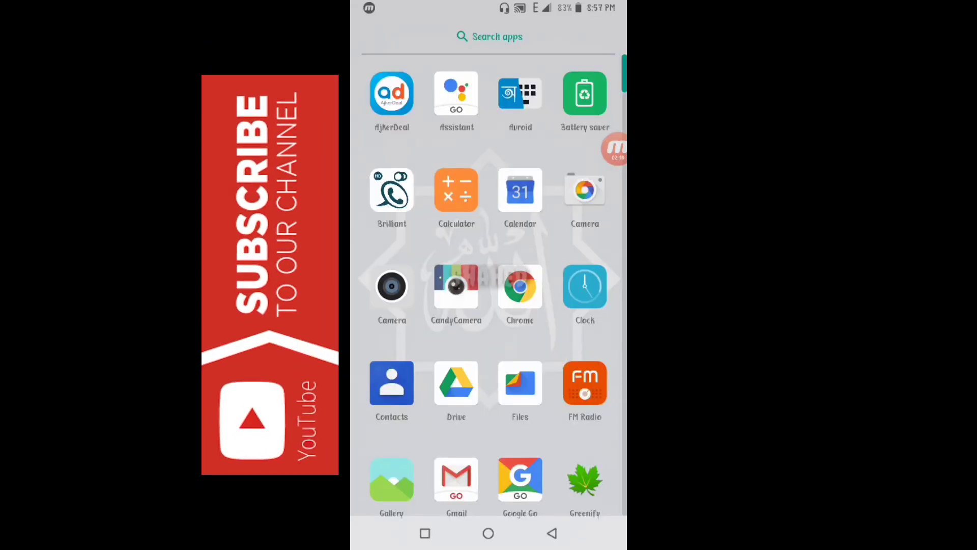
pyautogui.scroll(-2, 376, 295)
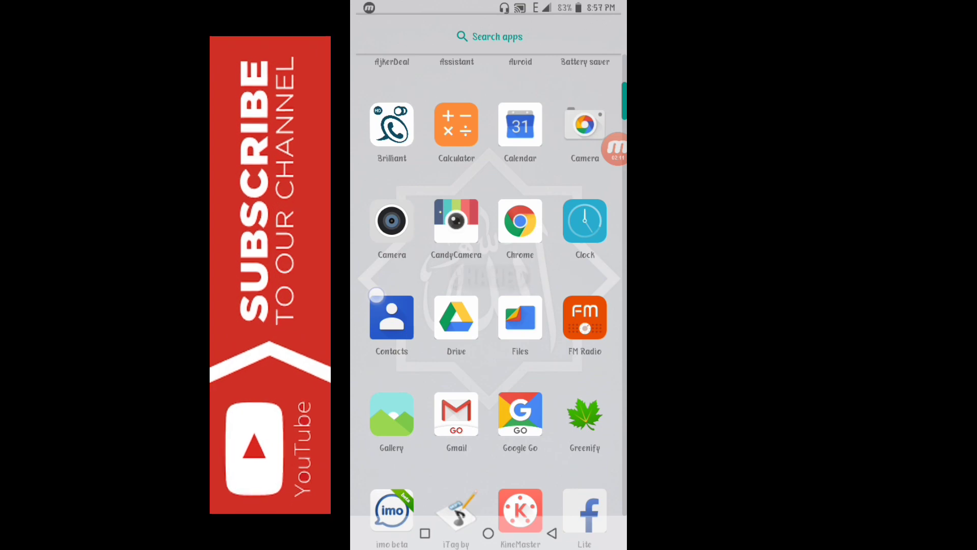
pyautogui.scroll(-1, 376, 296)
pyautogui.scroll(-2, 376, 296)
pyautogui.scroll(-2, 376, 295)
pyautogui.scroll(-3, 377, 295)
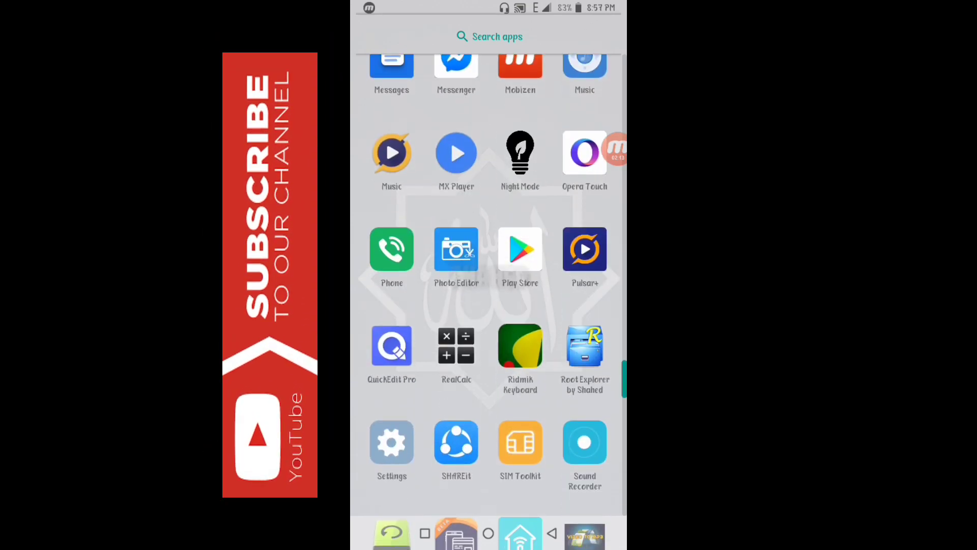
pyautogui.scroll(3, 489, 305)
pyautogui.scroll(5, 489, 306)
pyautogui.moveTo(488, 190)
pyautogui.mouseDown()
pyautogui.moveTo(489, 382)
pyautogui.moveTo(489, 191)
pyautogui.mouseUp()
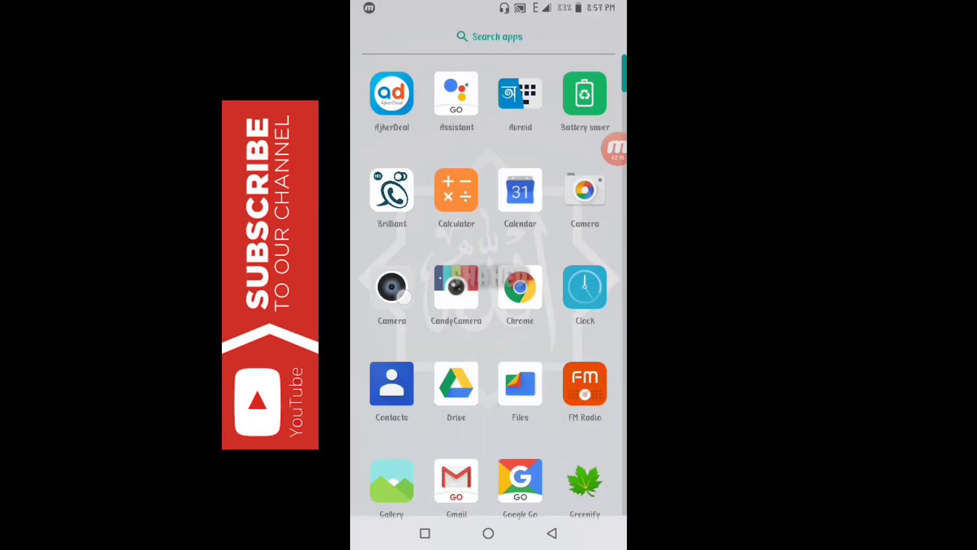
pyautogui.moveTo(402, 191); pyautogui.dragTo(402, 420)
pyautogui.moveTo(489, 420)
pyautogui.mouseDown()
pyautogui.moveTo(489, 190)
pyautogui.moveTo(489, 420)
pyautogui.moveTo(489, 191)
pyautogui.moveTo(589, 442)
pyautogui.mouseUp()
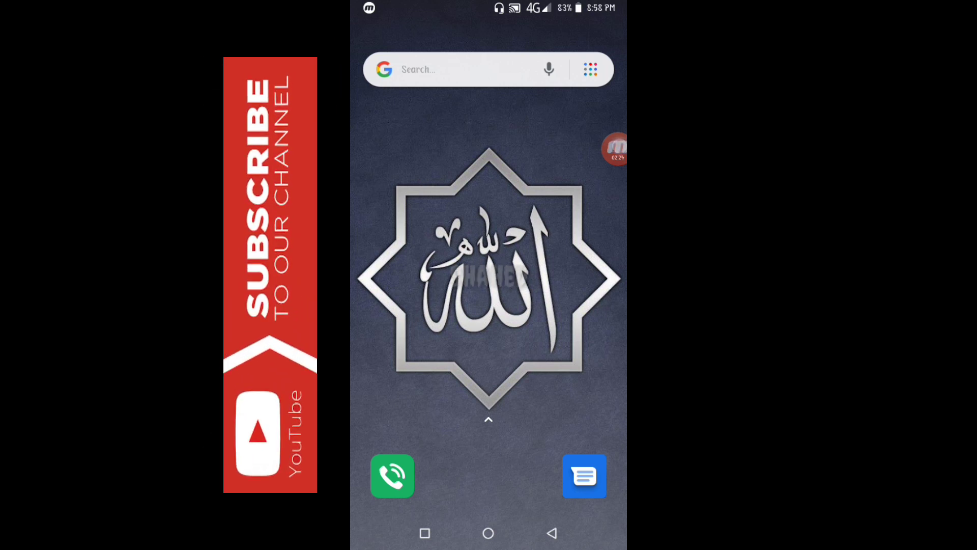
pyautogui.click(616, 148)
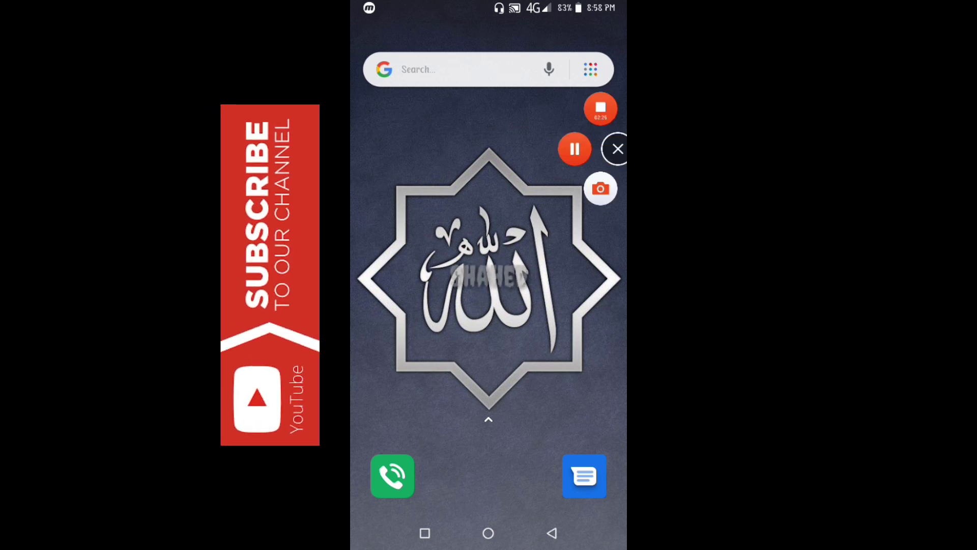